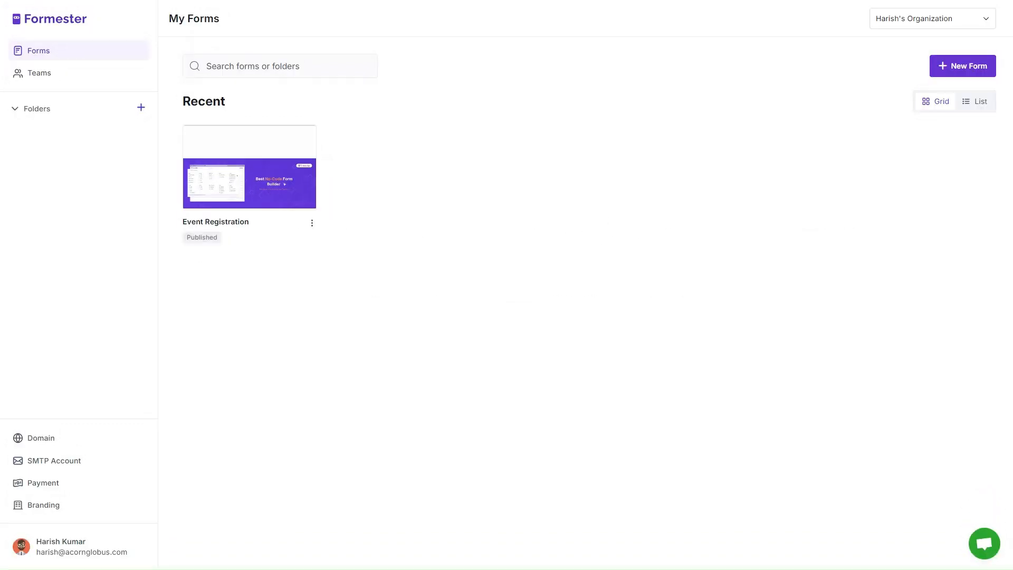
Open the Event Registration form's webhook automation settings and start adding a webhook.
mouse_move(262, 152)
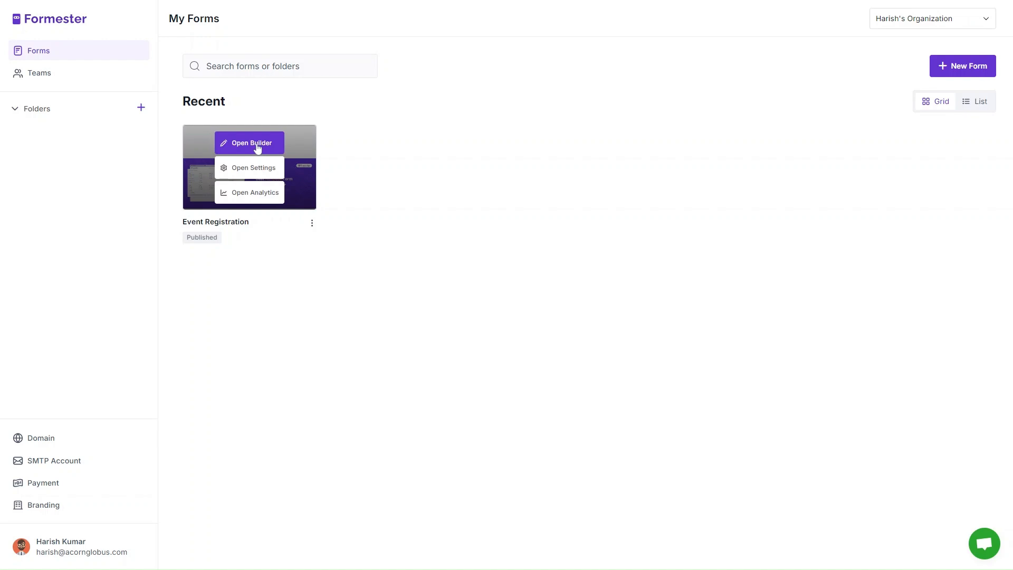
left_click(968, 69)
left_click(264, 154)
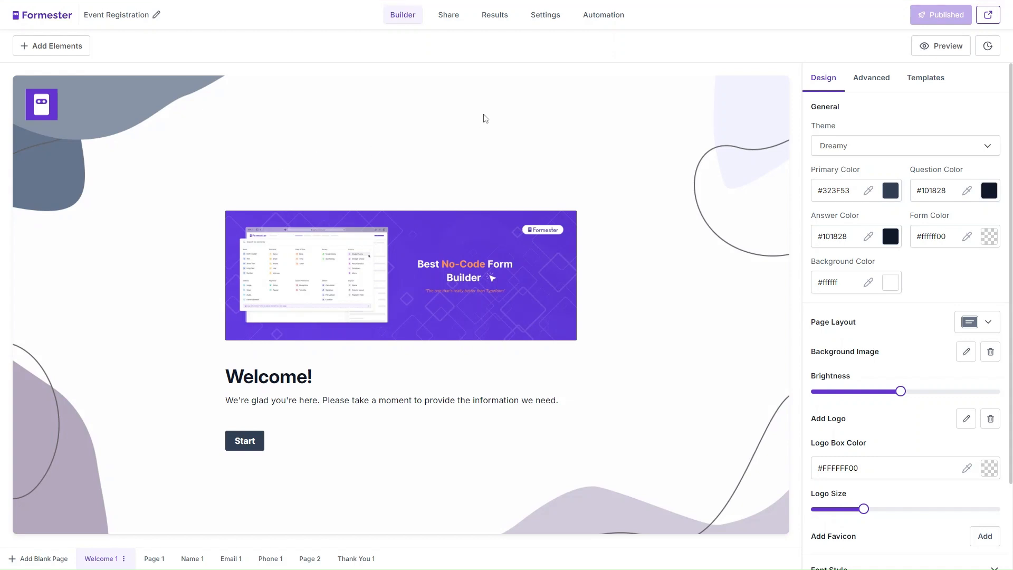
left_click(603, 24)
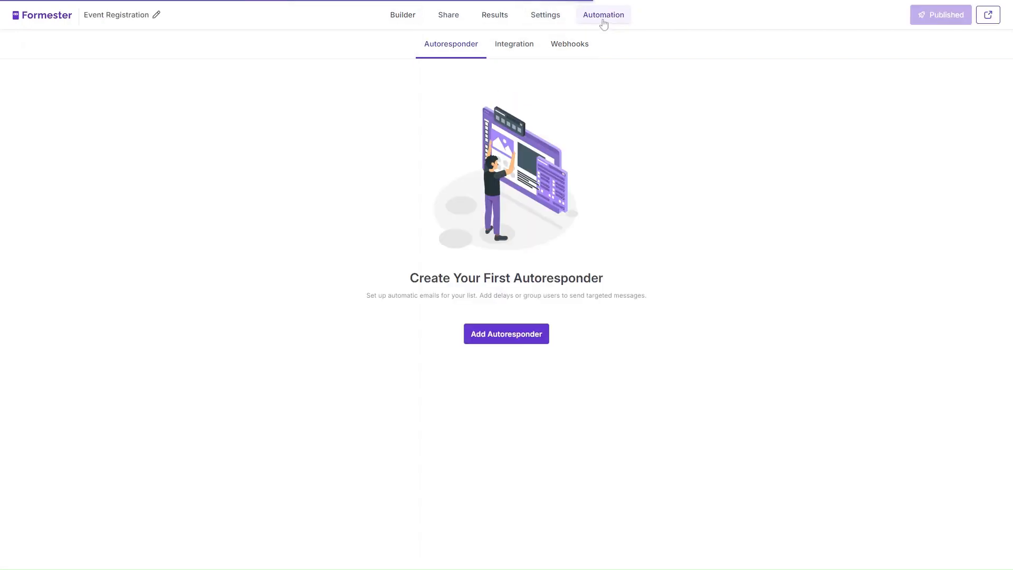
left_click(569, 52)
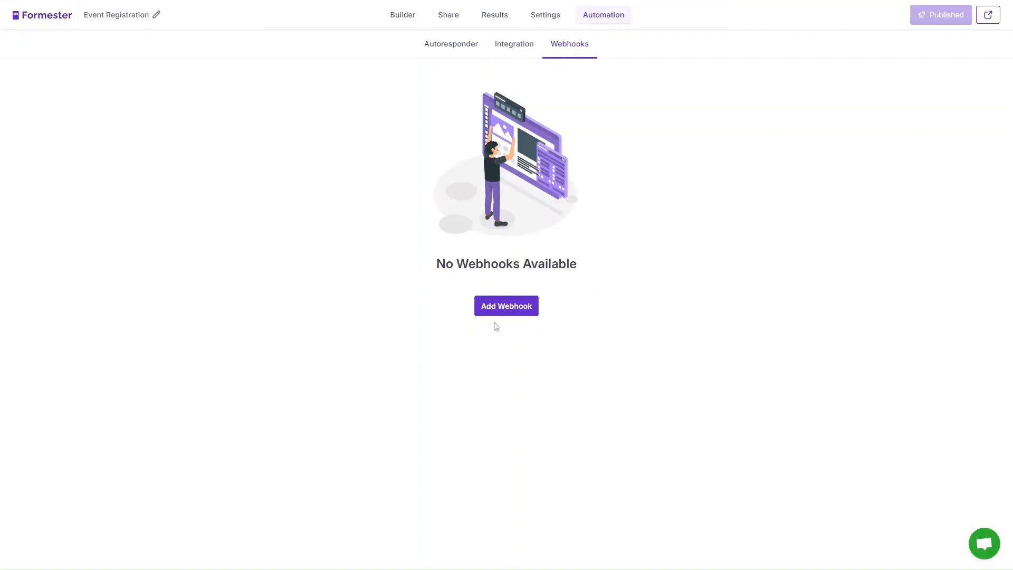
left_click(506, 311)
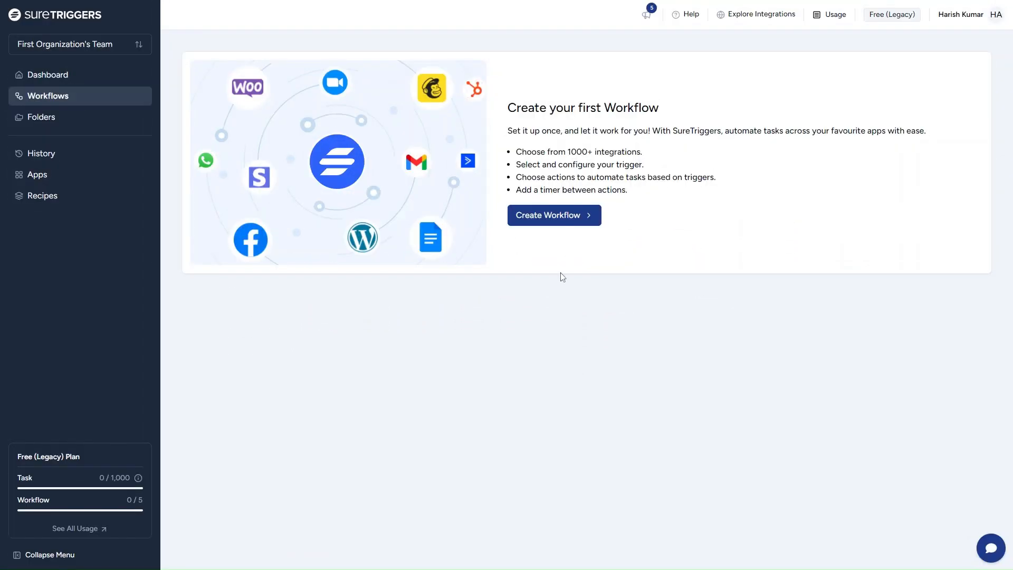
In SureTriggers, create a new workflow named Formester Test.
left_click(562, 223)
left_click(562, 237)
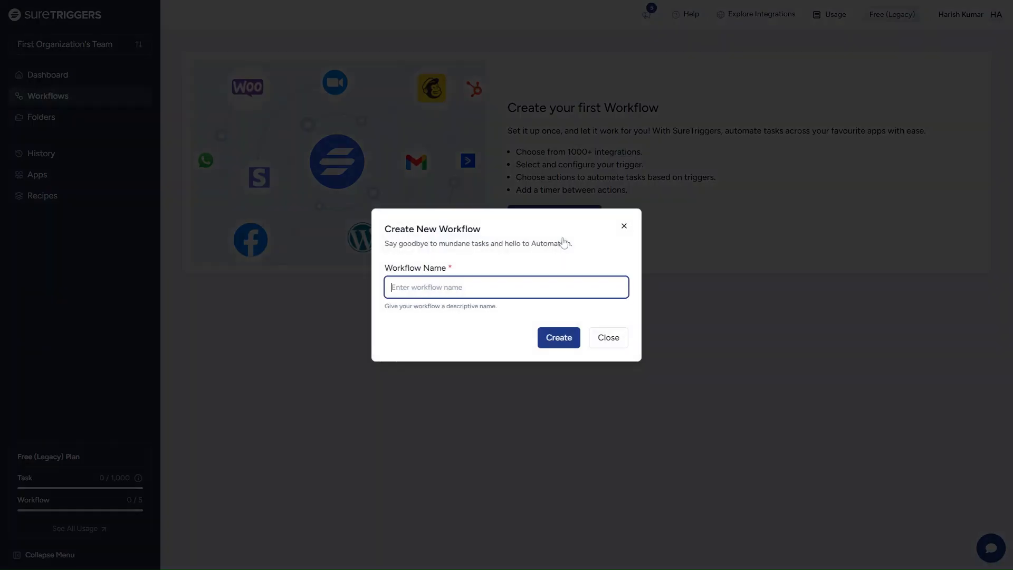
type("Formester Test")
left_click(575, 345)
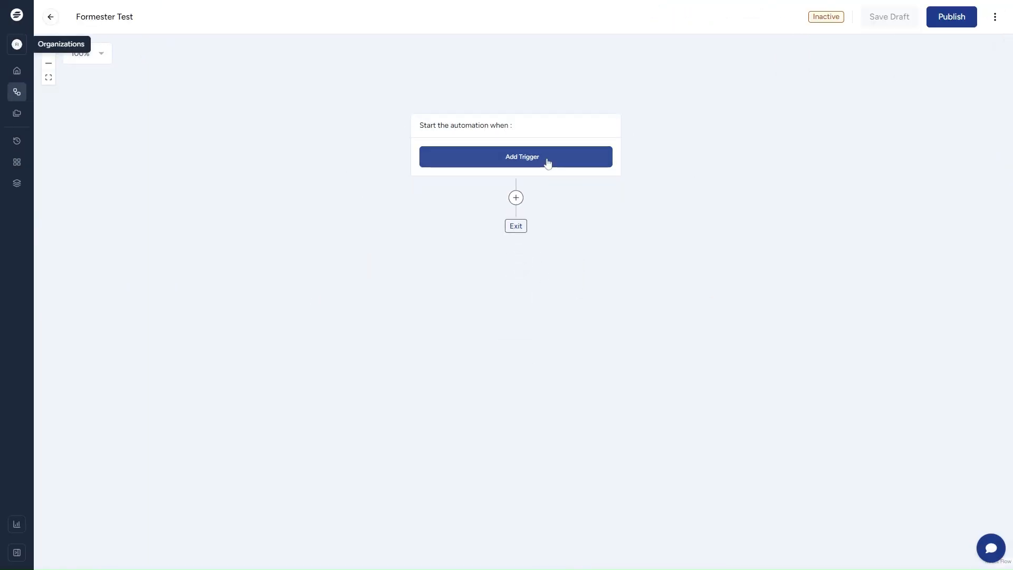
Add a trigger to the workflow with Formester as the trigger app.
left_click(548, 163)
left_click(585, 73)
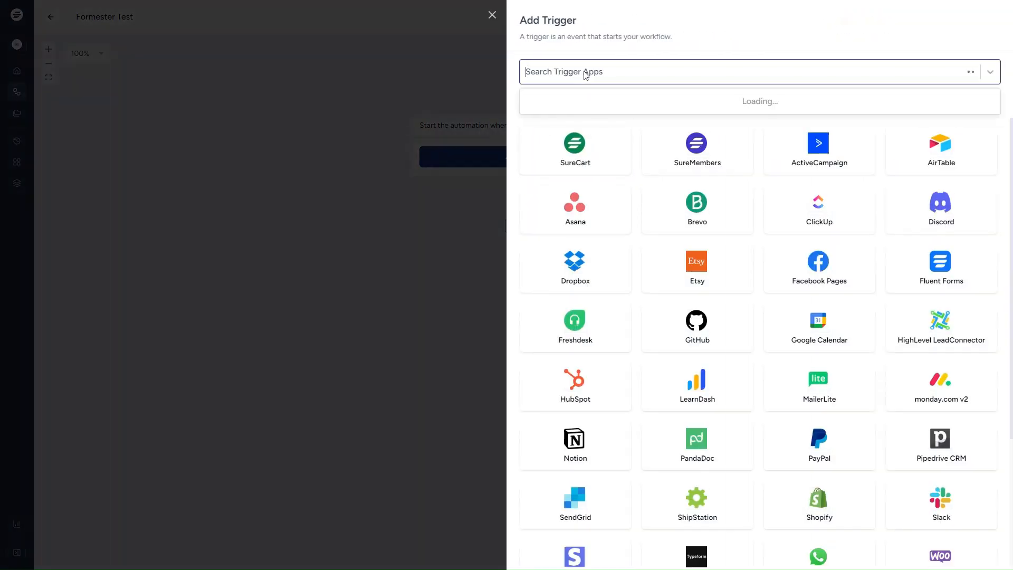
type("Foems")
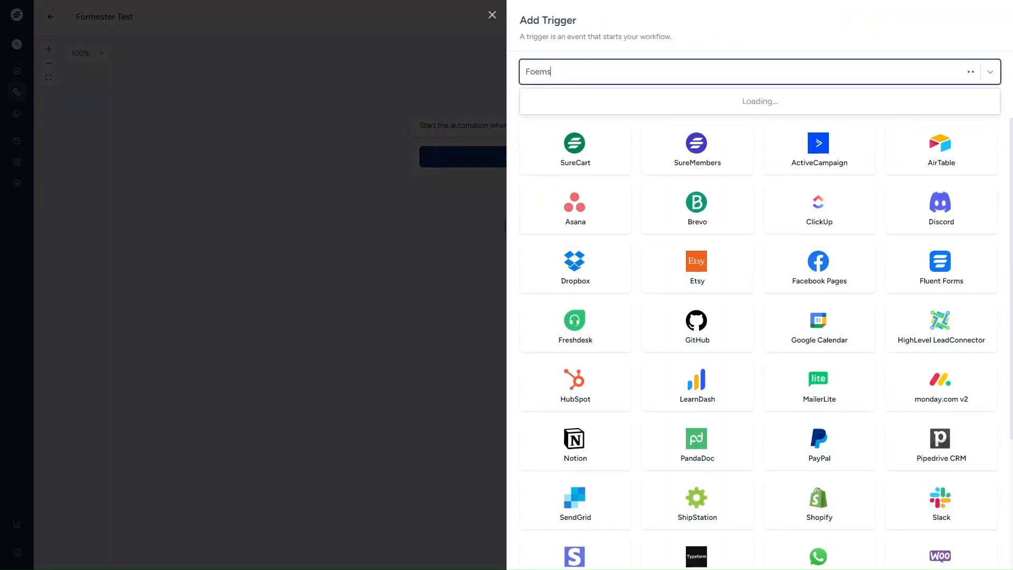
key("BackSpace")
key("BackSpace")
type("r")
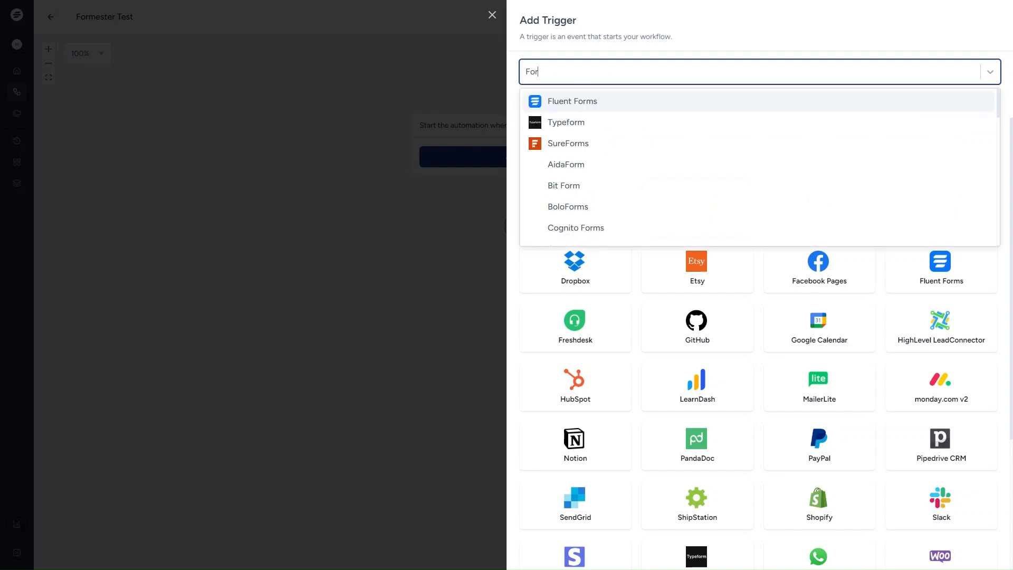
type("mester")
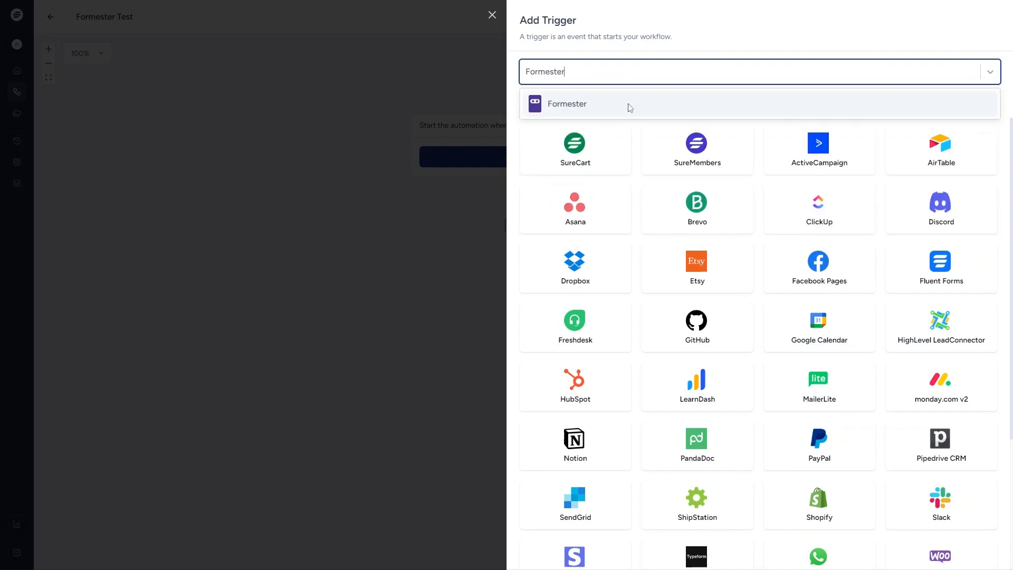
left_click(628, 103)
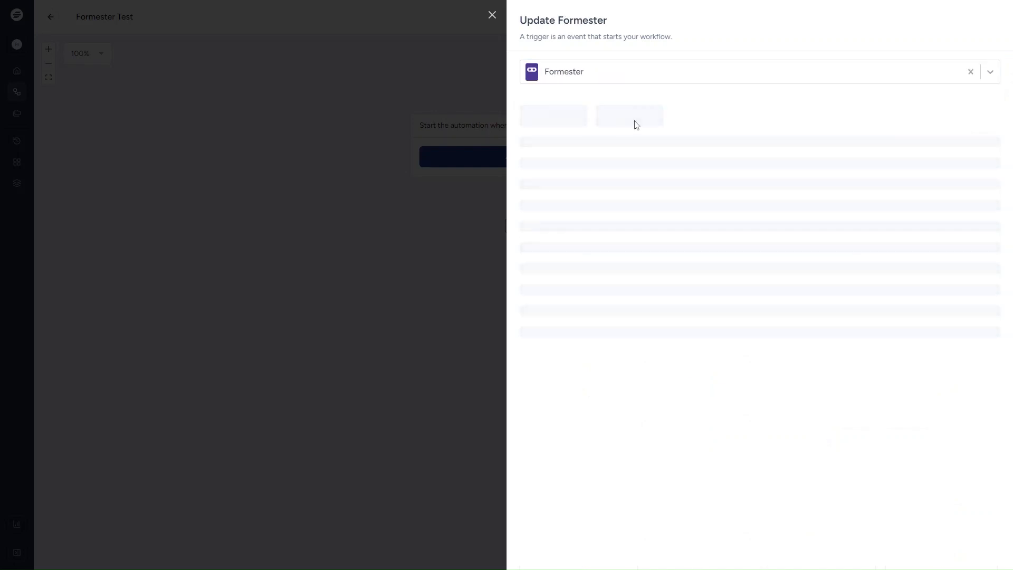
Set the Formester trigger event to Form submission created and proceed to its configuration.
left_click(558, 160)
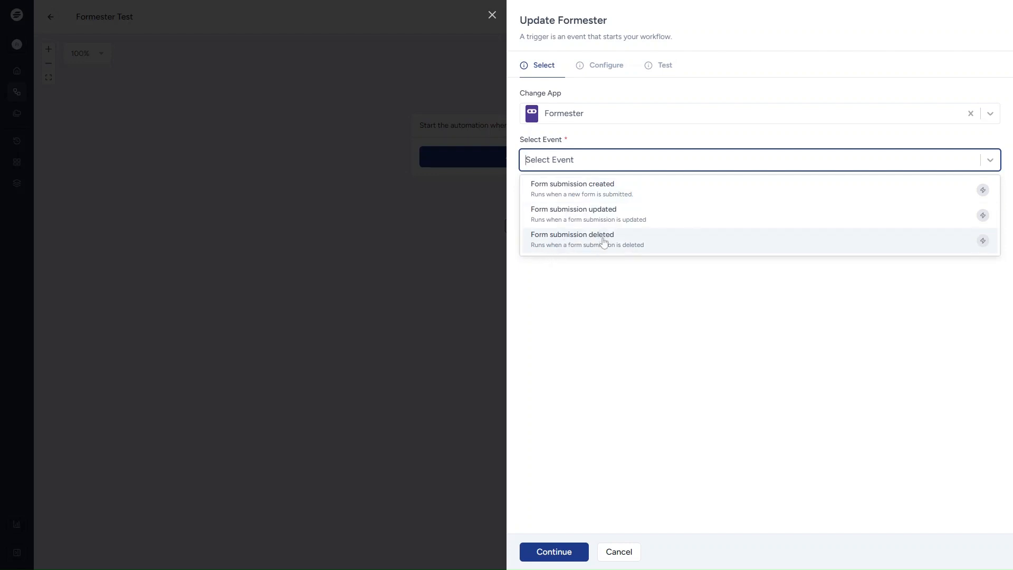
left_click(606, 191)
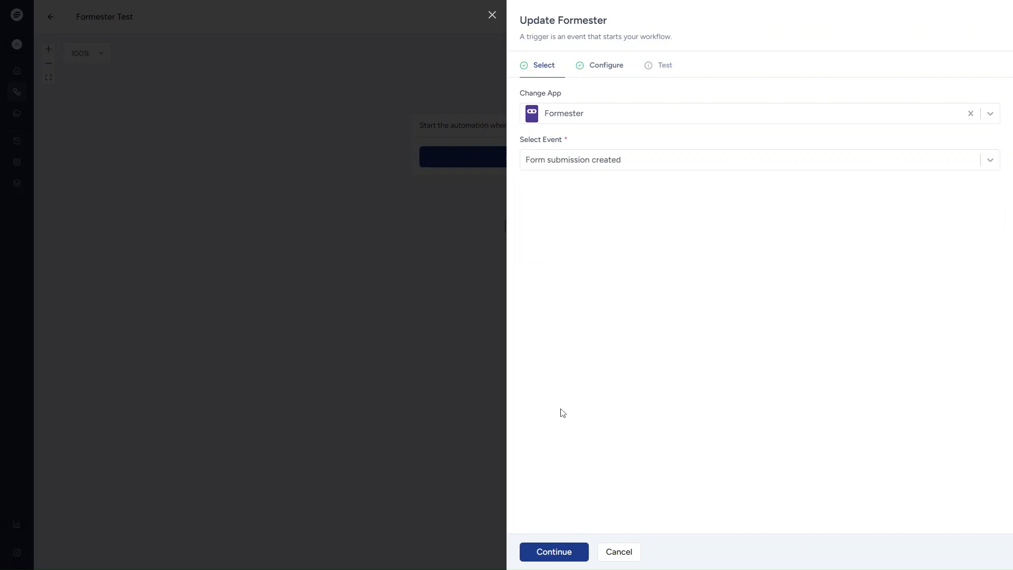
left_click(576, 562)
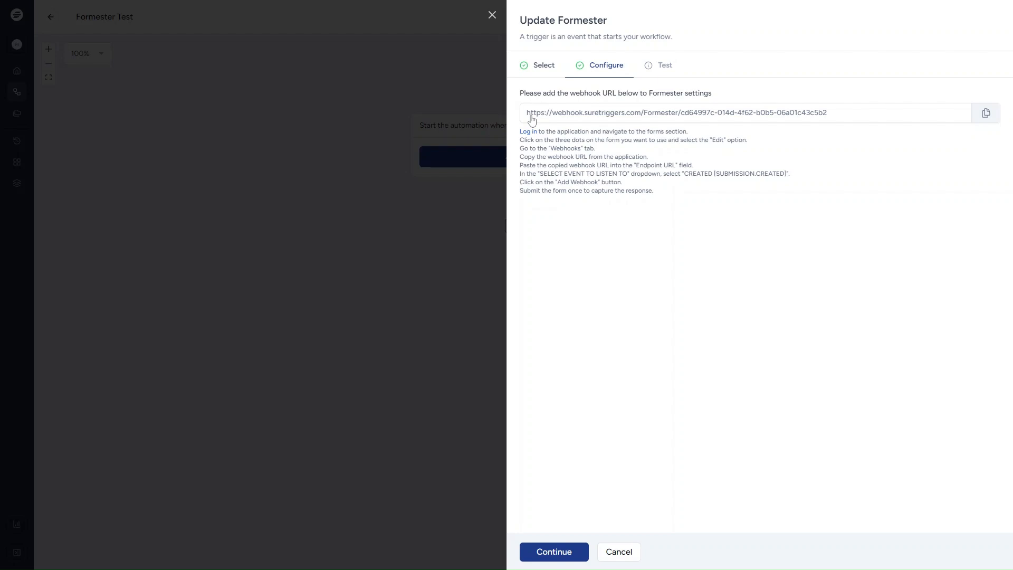
Copy the trigger's webhook URL into the new webhook's endpoint in Formester and add it for the Created [Submission.Created] event.
left_click(987, 115)
key("ctrl+Tab")
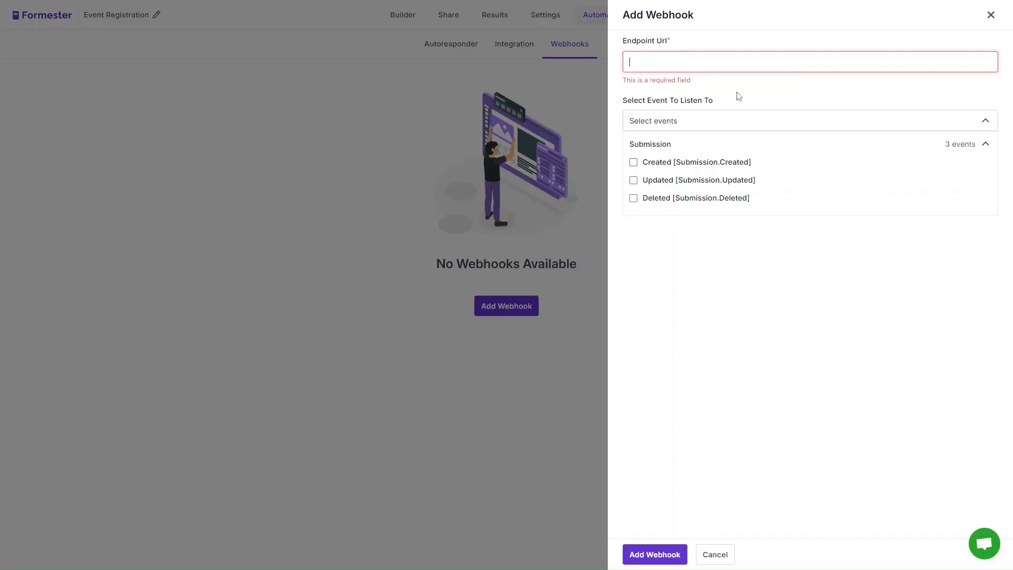
key("ctrl+v")
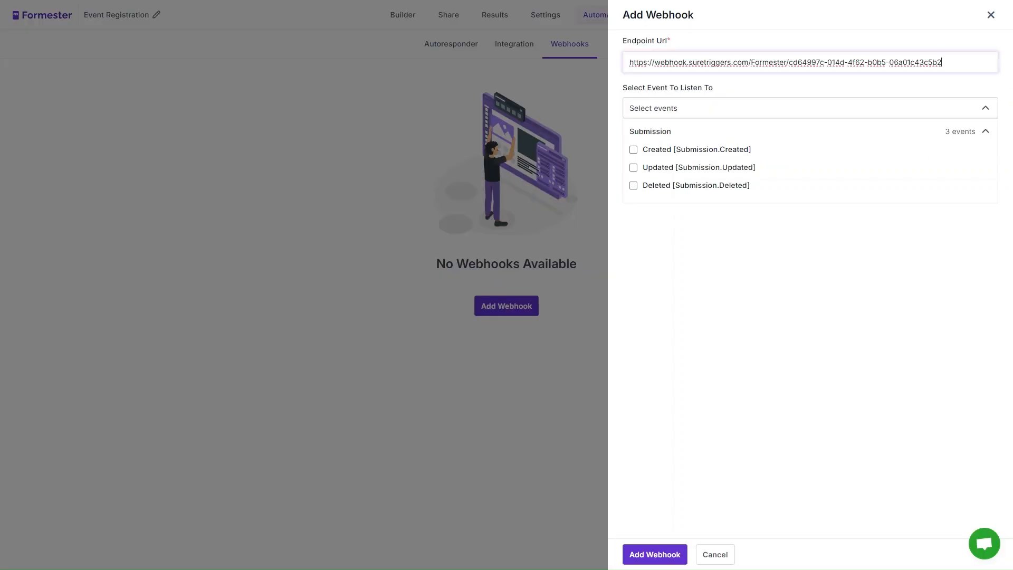
left_click(633, 150)
left_click(666, 555)
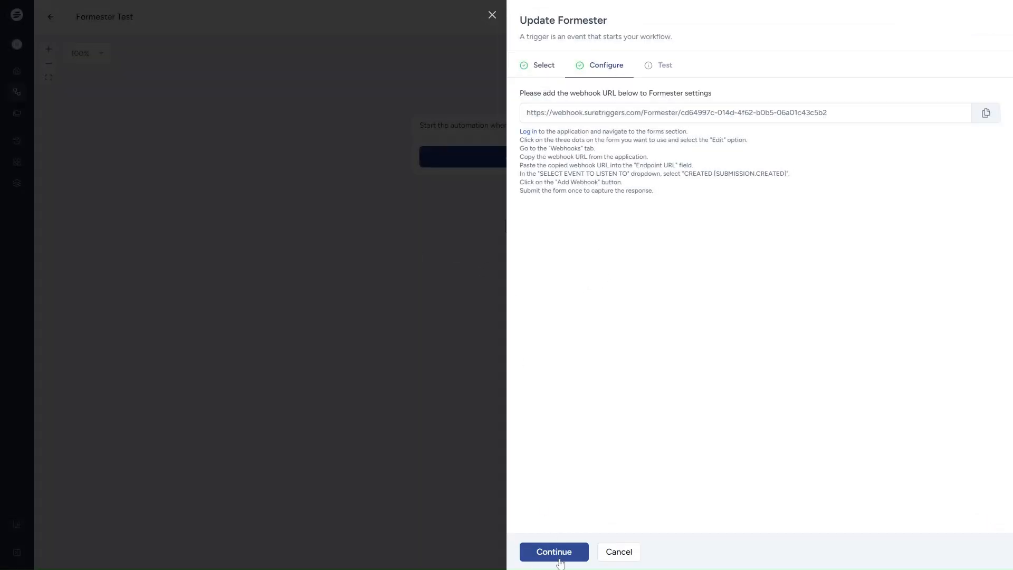
Start the trigger test in SureTriggers, and open the published Event Registration form from Formester.
left_click(558, 555)
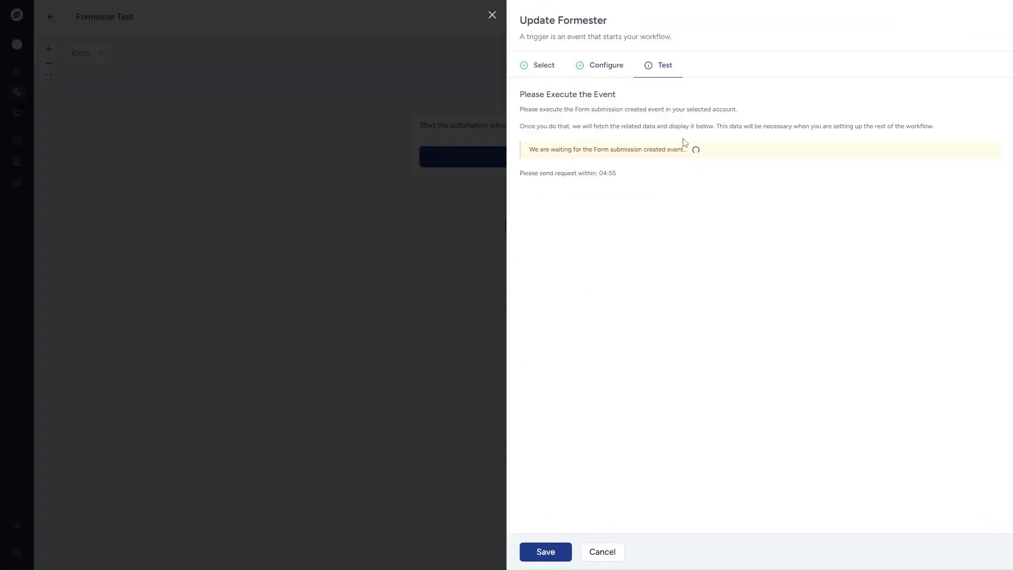
left_click_drag(688, 149, 567, 149)
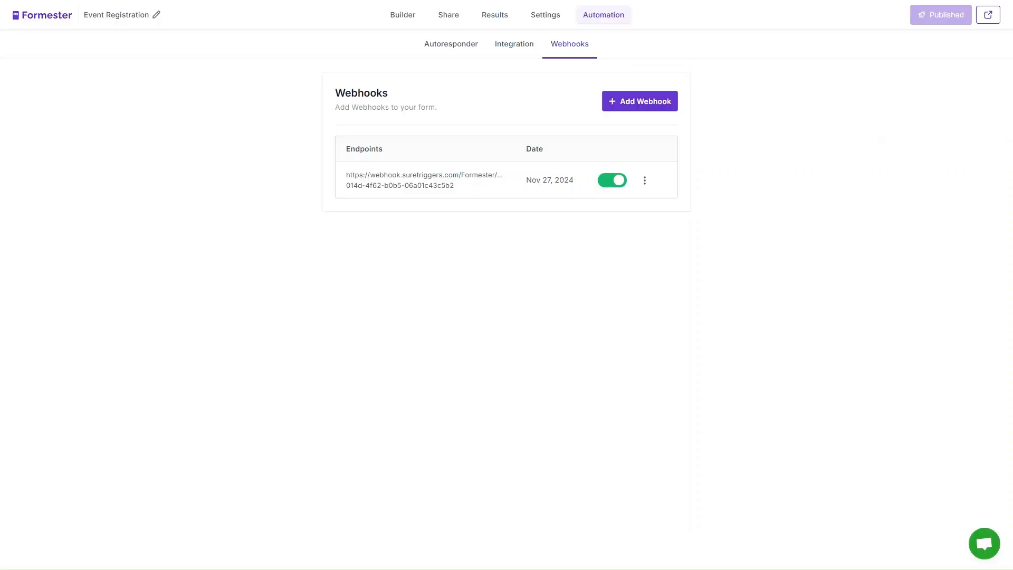
left_click(988, 19)
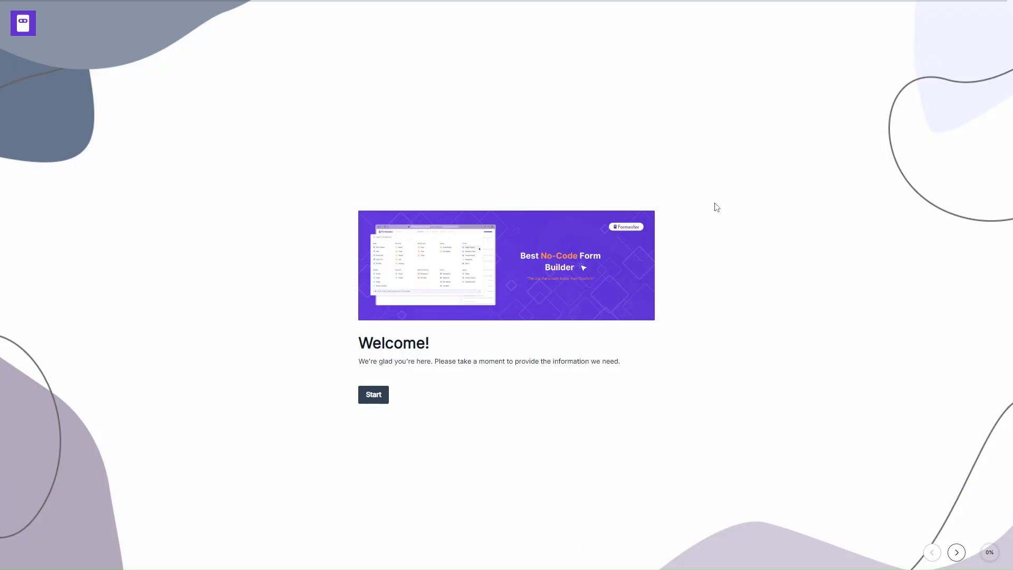
Start the Event Registration form and fill in the first and last name.
left_click(385, 405)
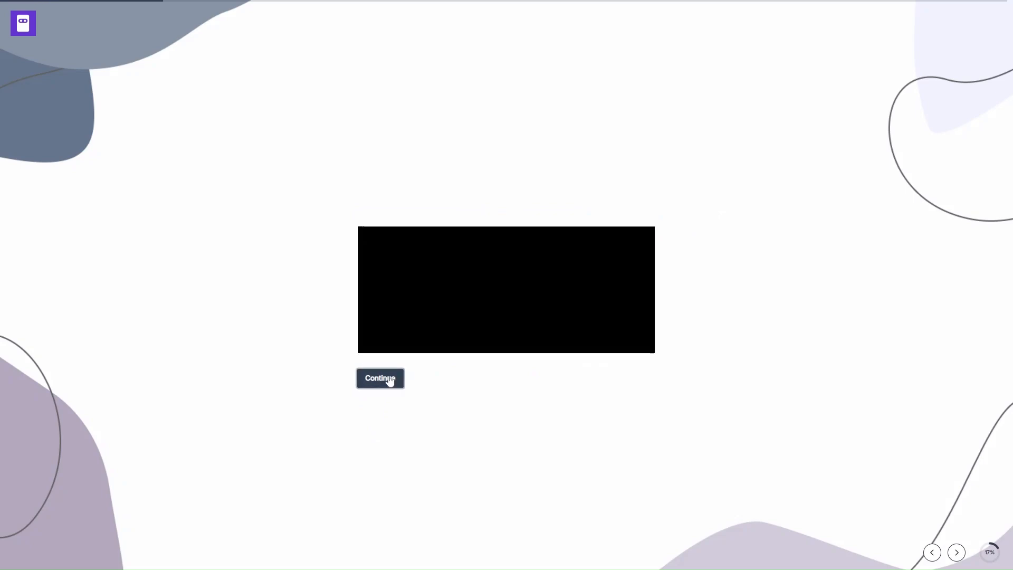
type("HI")
key("Tab")
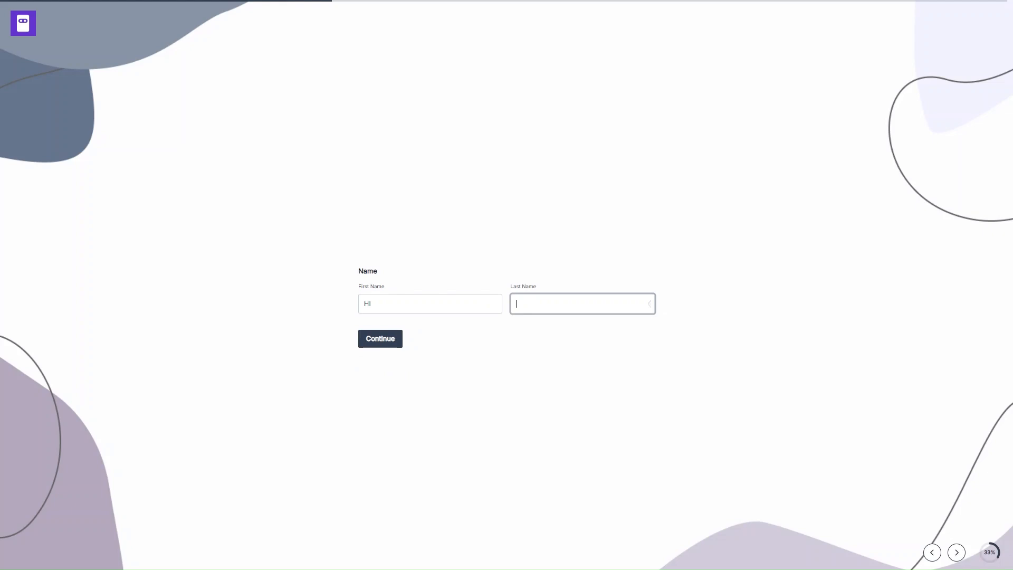
type("hi")
key("ctrl+a")
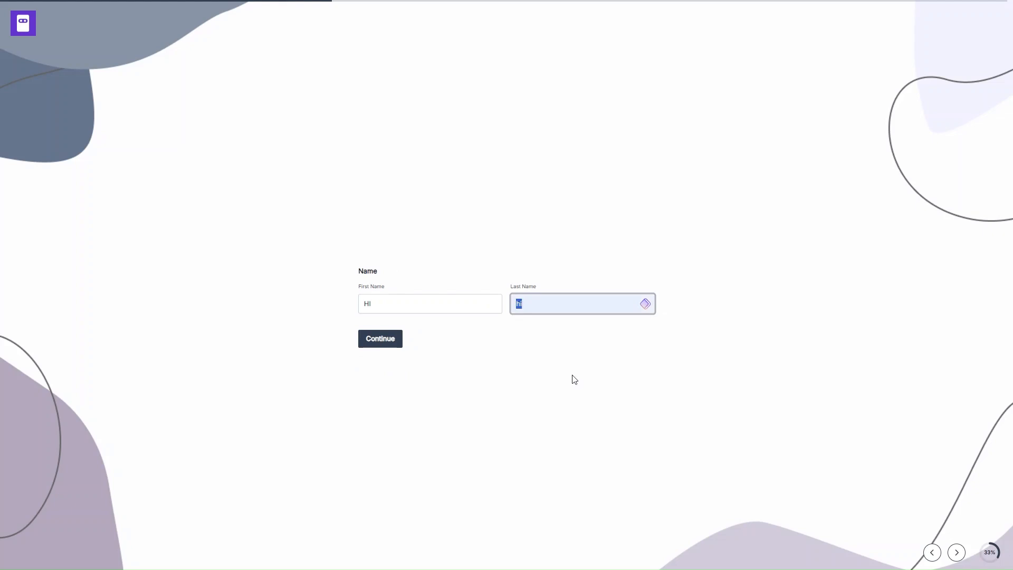
type("Hi")
left_click(378, 337)
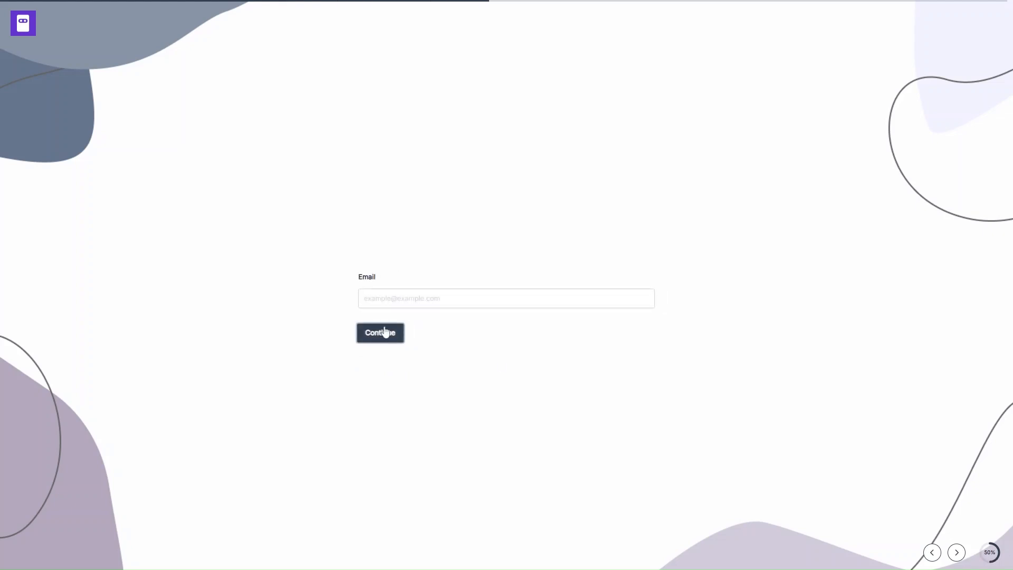
Fill in the email and phone number with the suggested entries and submit the form without a photo.
key("Down")
key("Return")
left_click(378, 336)
key("Down")
key("Return")
left_click(385, 334)
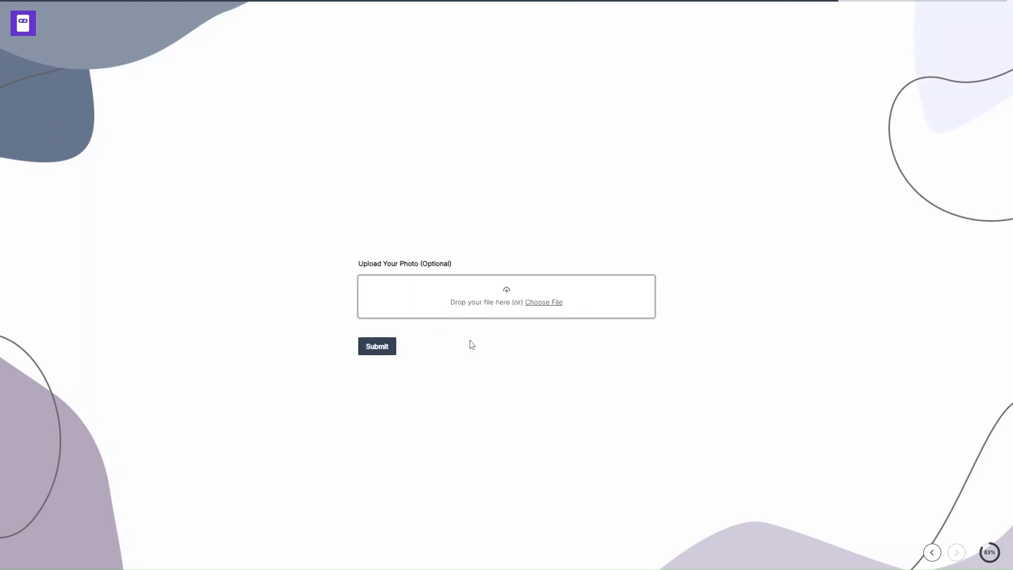
left_click(366, 352)
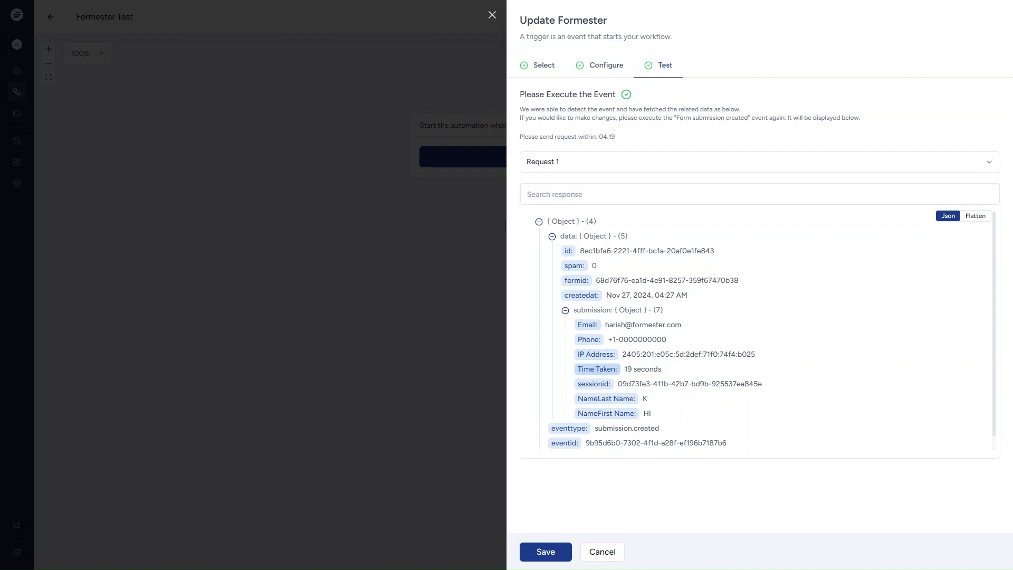
Review the captured submission data in SureTriggers and save the Formester trigger.
scroll(597, 407, "down", 1)
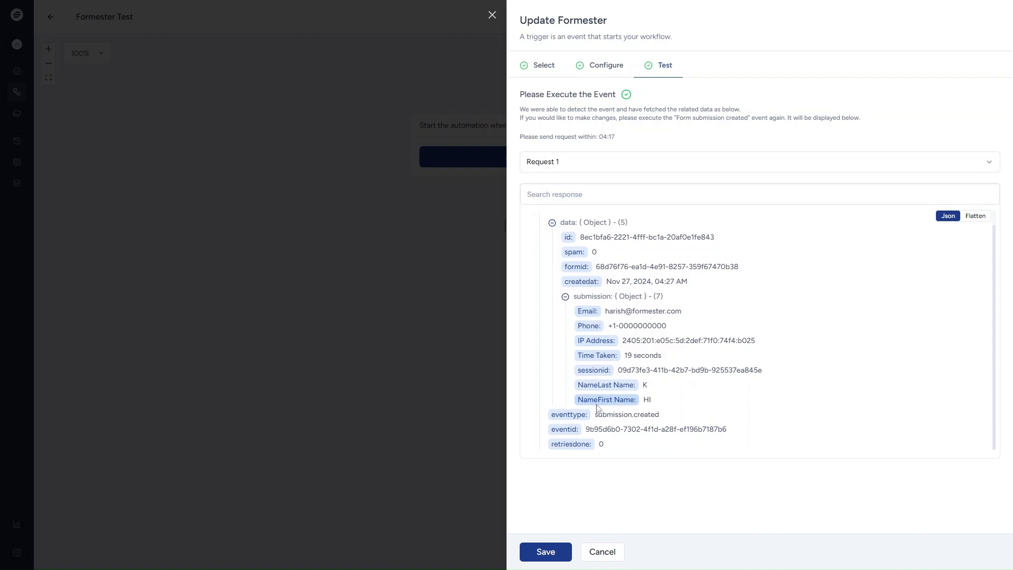
left_click(544, 557)
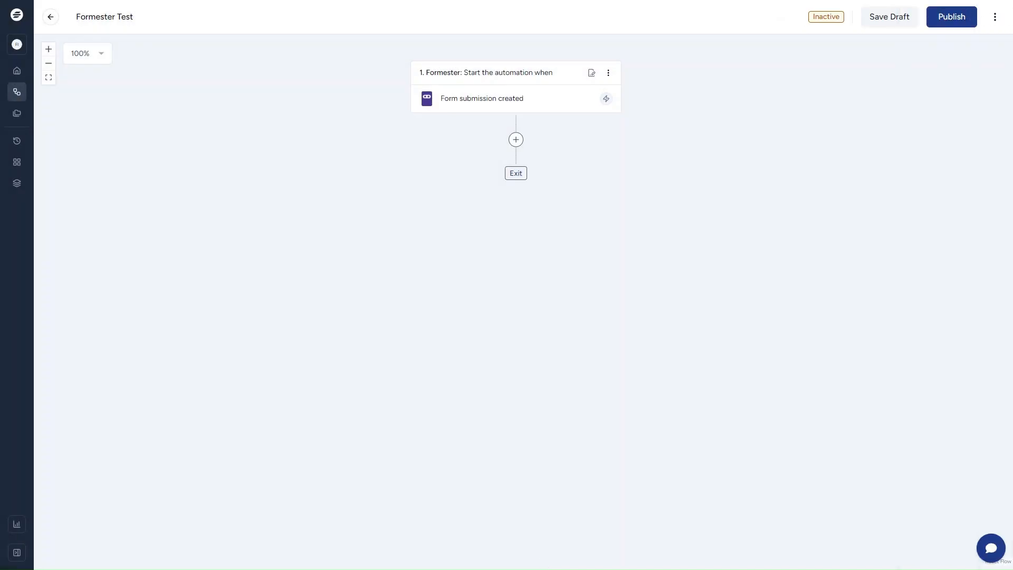
Add an action after the Formester trigger with HubSpot as the action app.
left_click(516, 141)
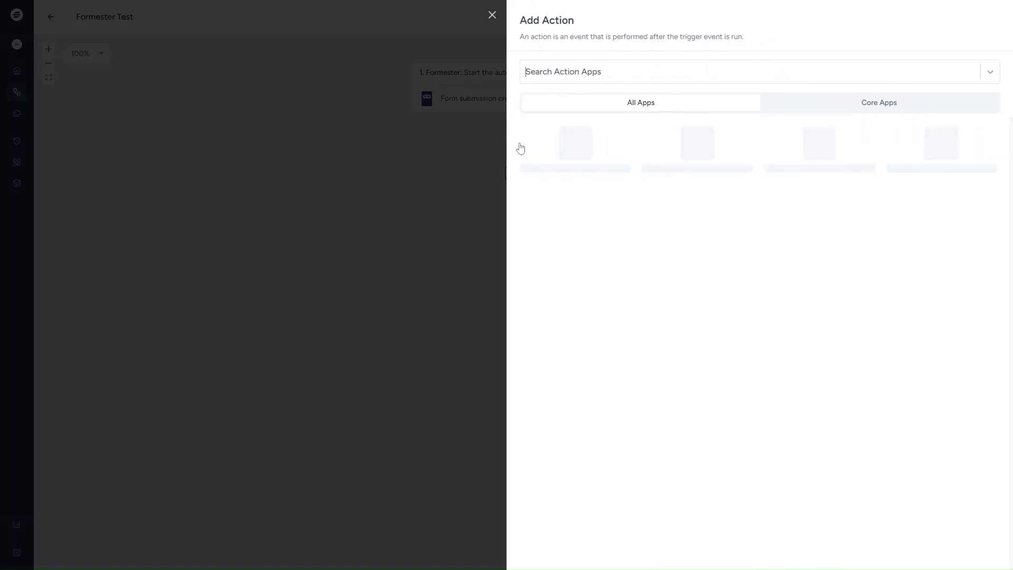
left_click(595, 71)
type("hub")
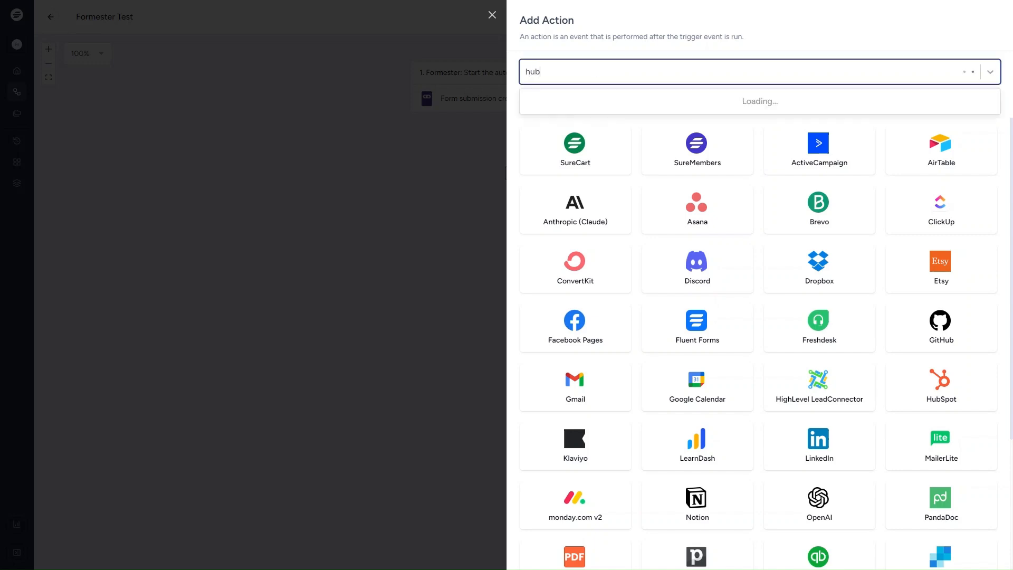
type("spot")
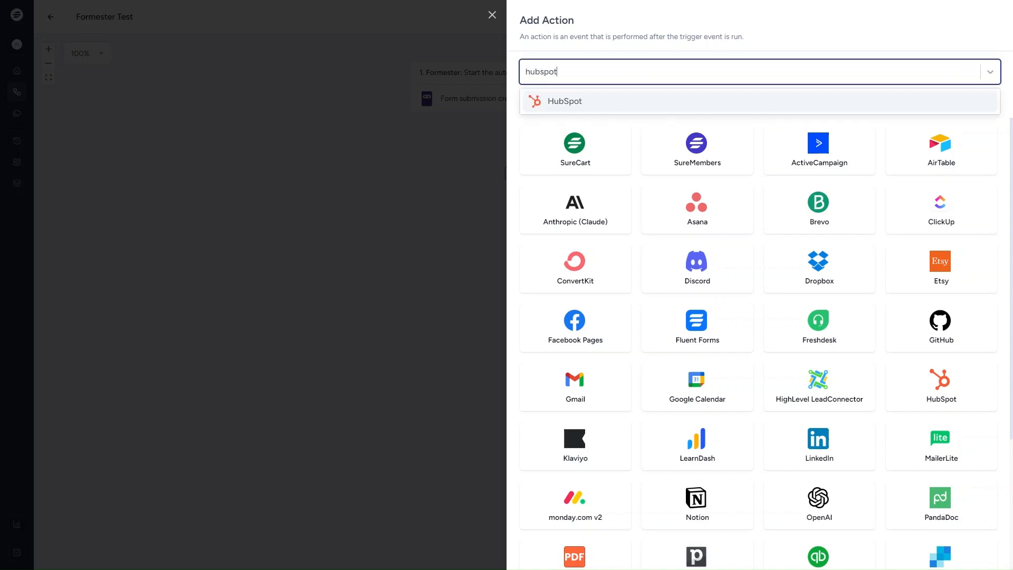
left_click(609, 98)
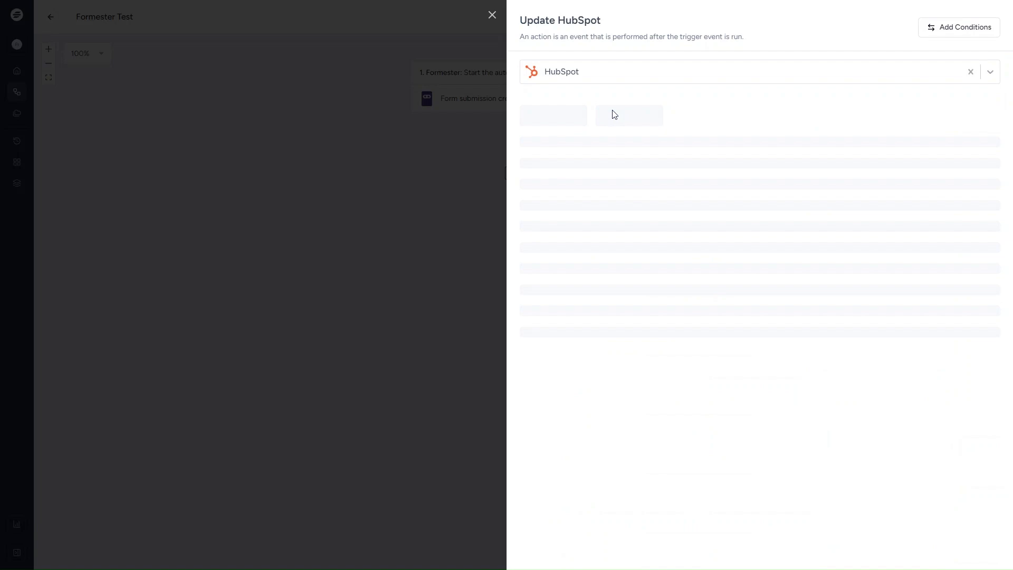
Set the HubSpot action's event to Create Contact and start creating a new connection.
left_click(618, 198)
left_click(623, 205)
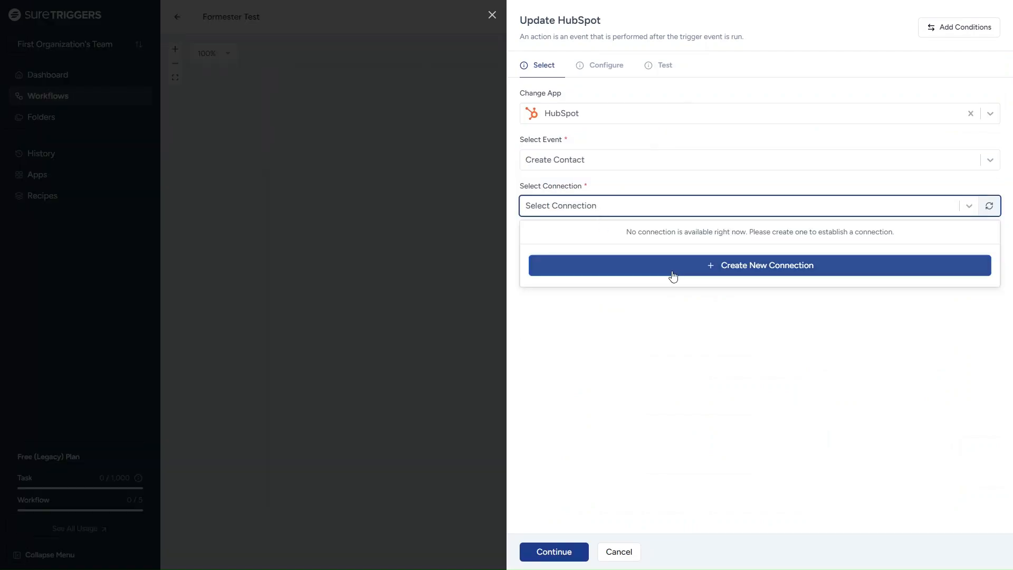
left_click(675, 270)
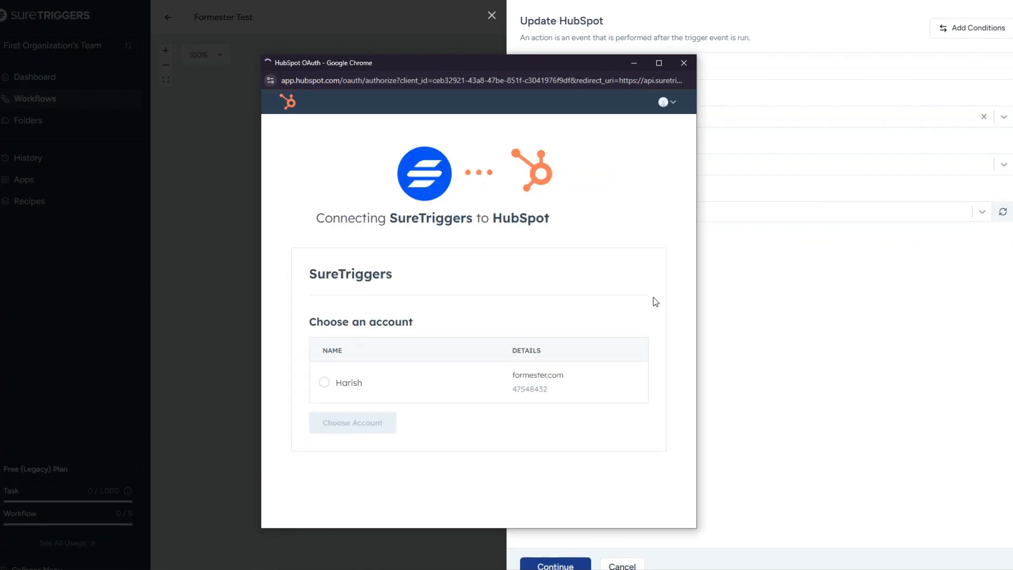
Choose the formester.com HubSpot account and accept the third-party terms to authorize SureTriggers' access.
left_click(324, 383)
left_click(350, 425)
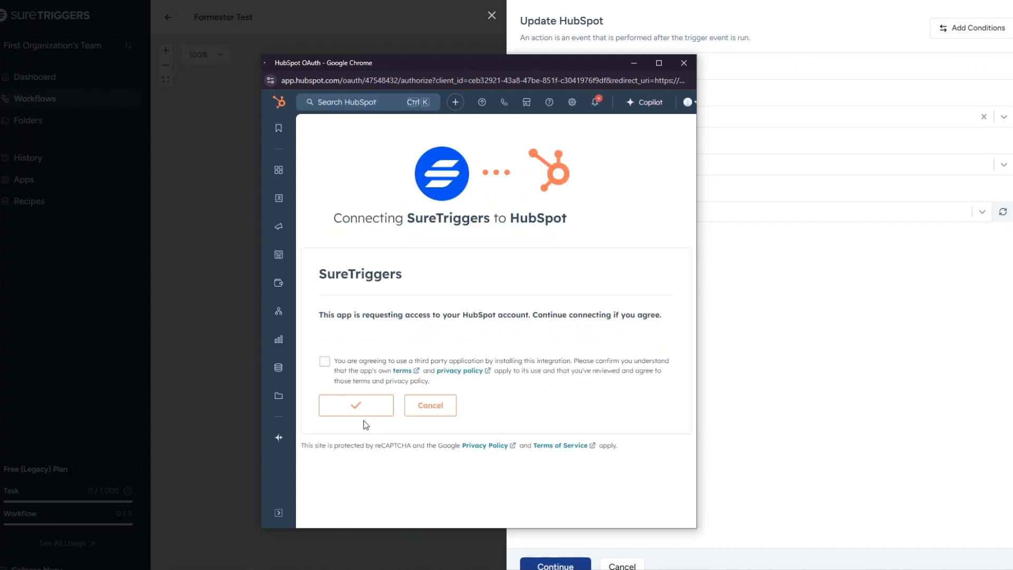
left_click(324, 362)
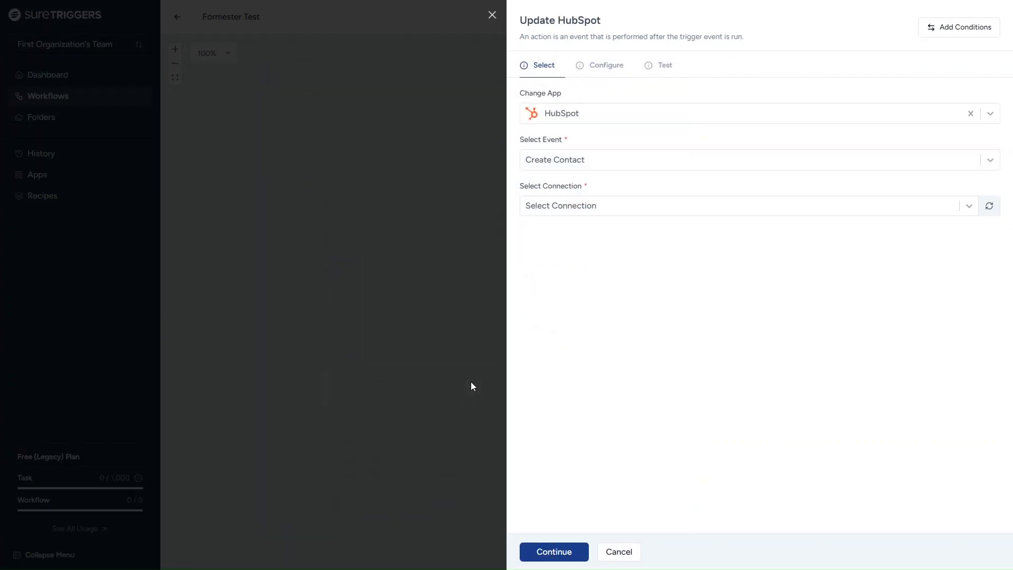
Select the HubSpot connection for the Create Contact action and continue to its configuration.
left_click(970, 206)
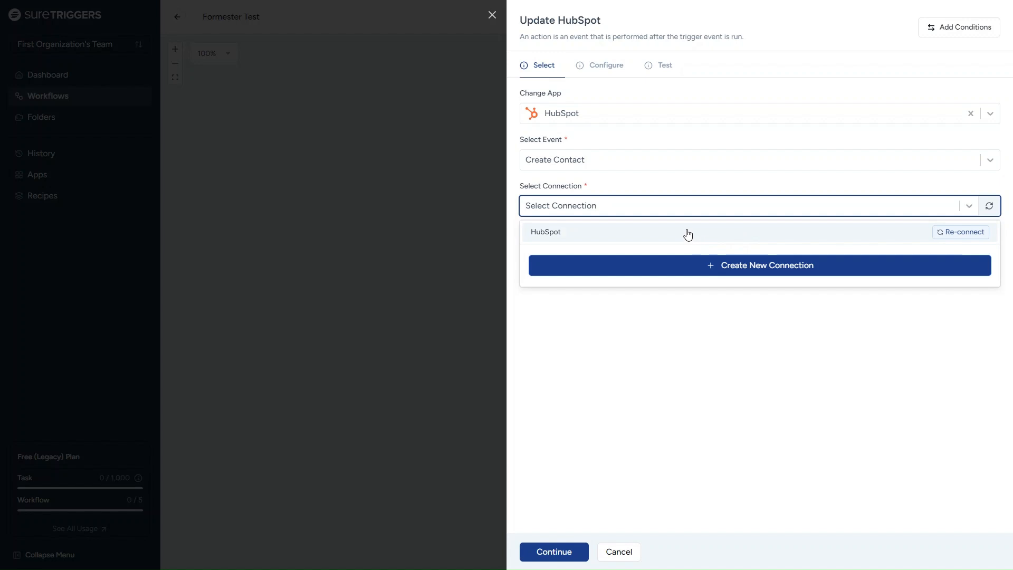
left_click(610, 233)
left_click(559, 554)
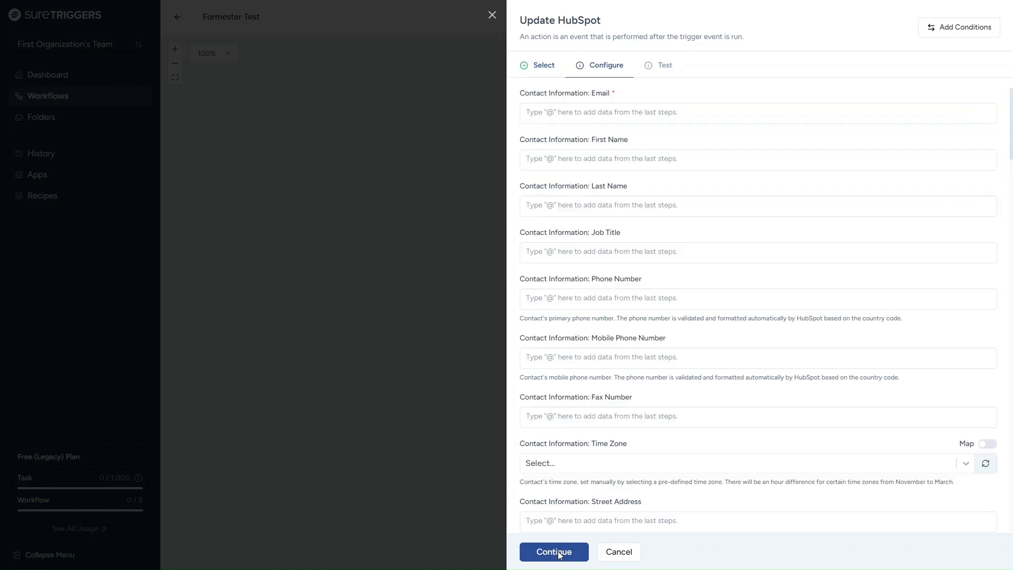
Map the contact's Email field to Data Submission Email from the Formester trigger data.
scroll(606, 444, "down", 5)
scroll(607, 425, "up", 5)
left_click(603, 110)
type("@")
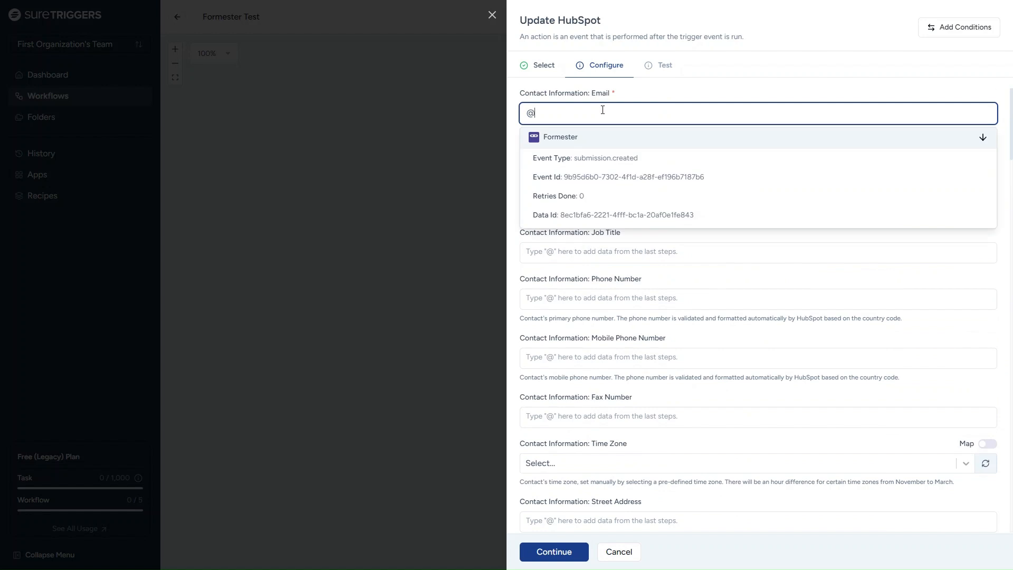
scroll(588, 163, "down", 3)
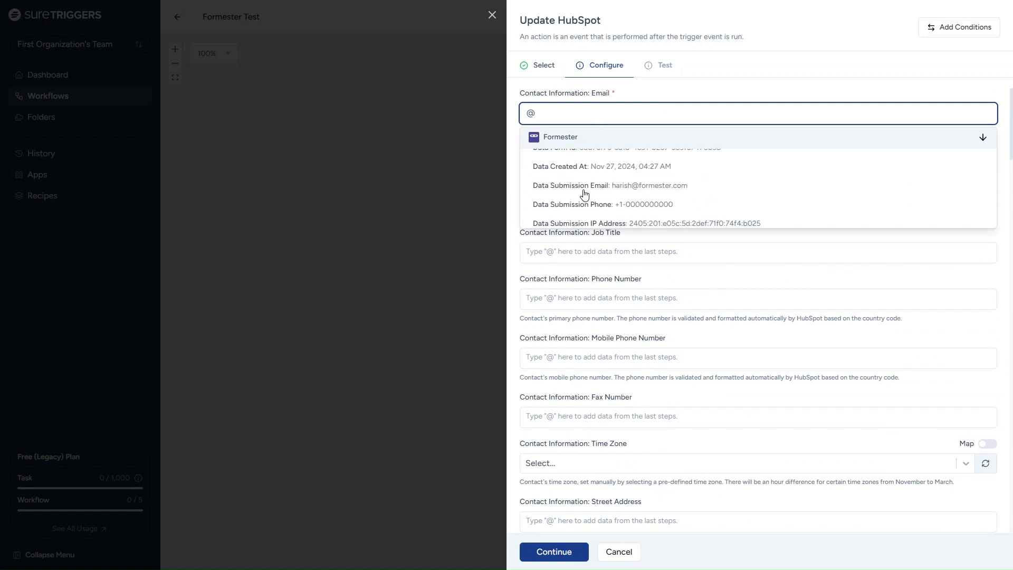
scroll(584, 194, "up", 3)
scroll(585, 179, "down", 5)
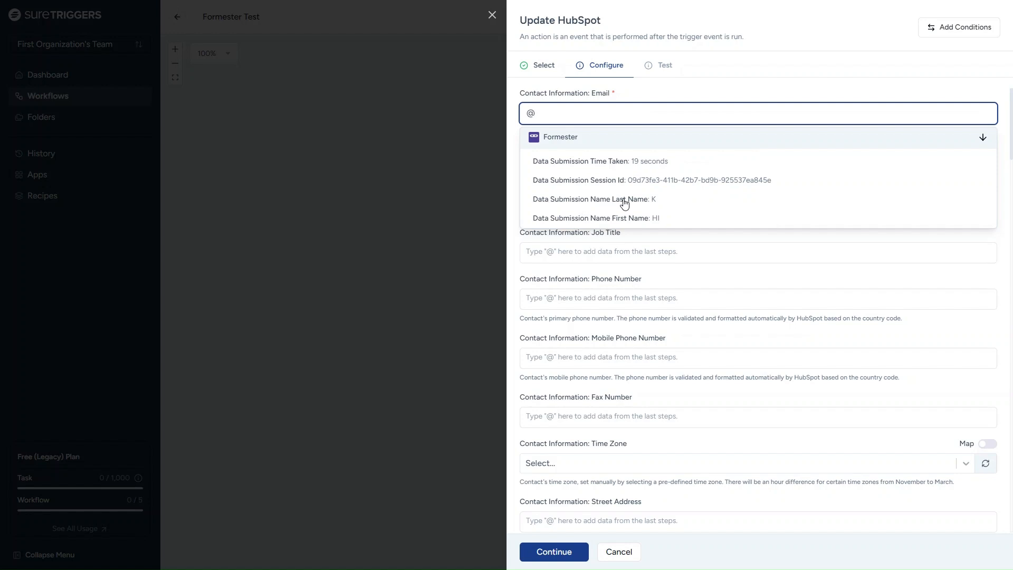
scroll(638, 205, "up", 3)
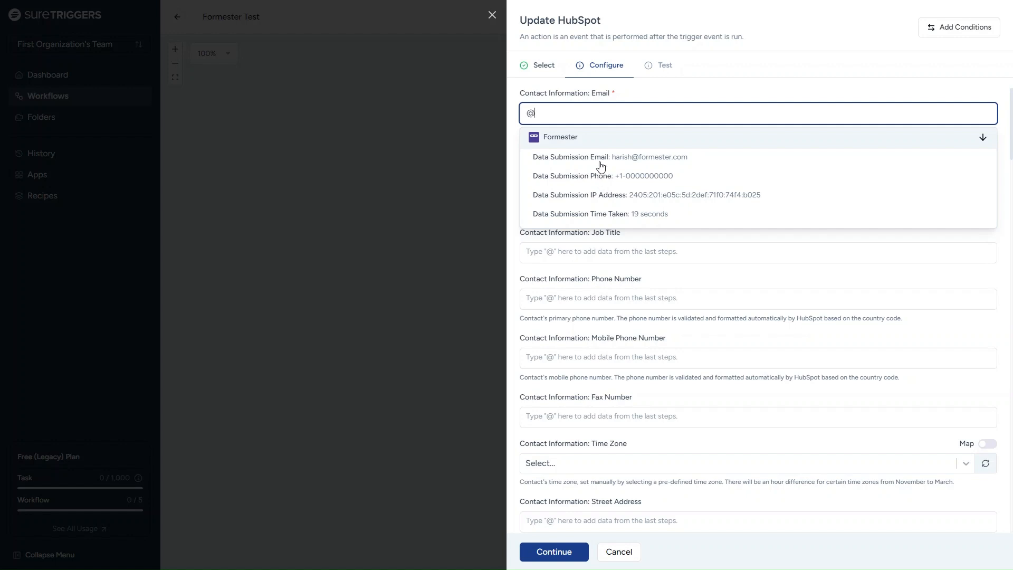
left_click(600, 157)
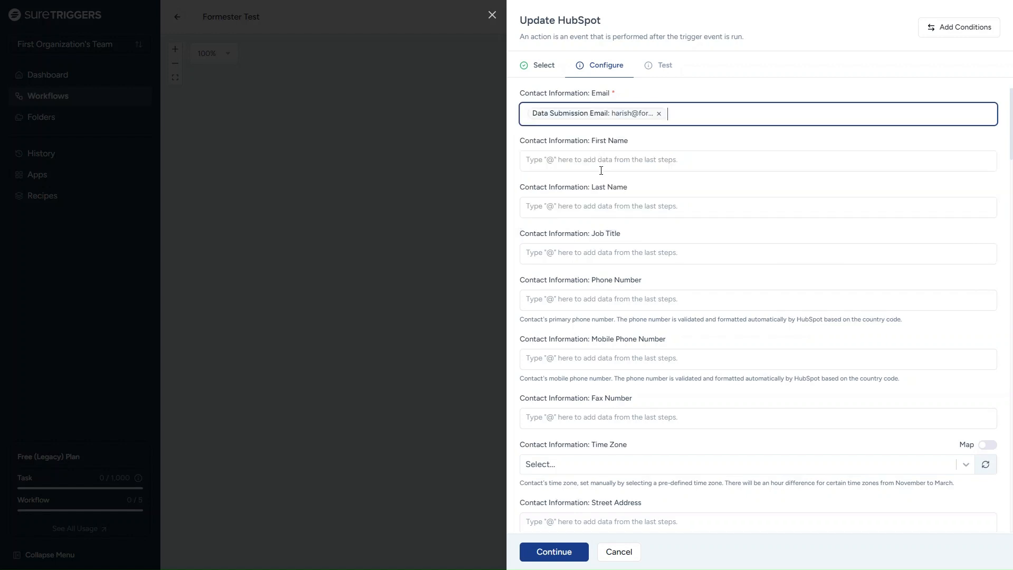
Leave the remaining contact fields empty and save the HubSpot action without running its test.
scroll(580, 364, "down", 10)
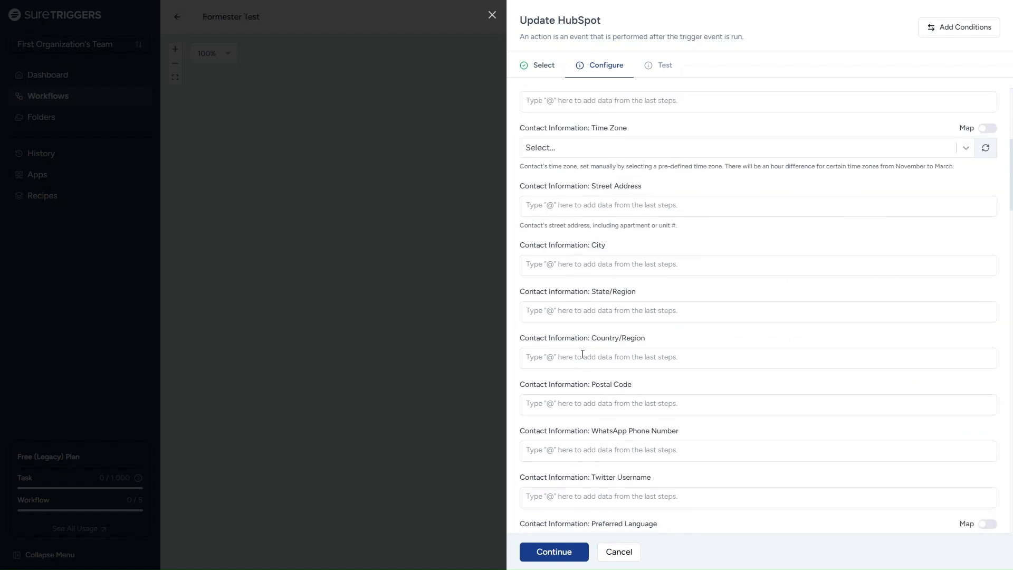
left_click(553, 554)
left_click(553, 557)
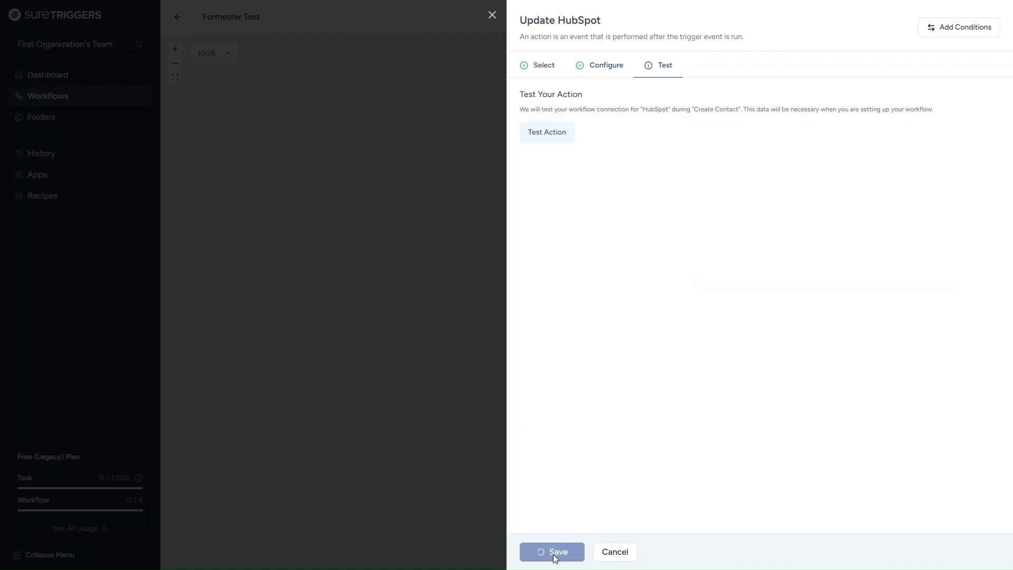